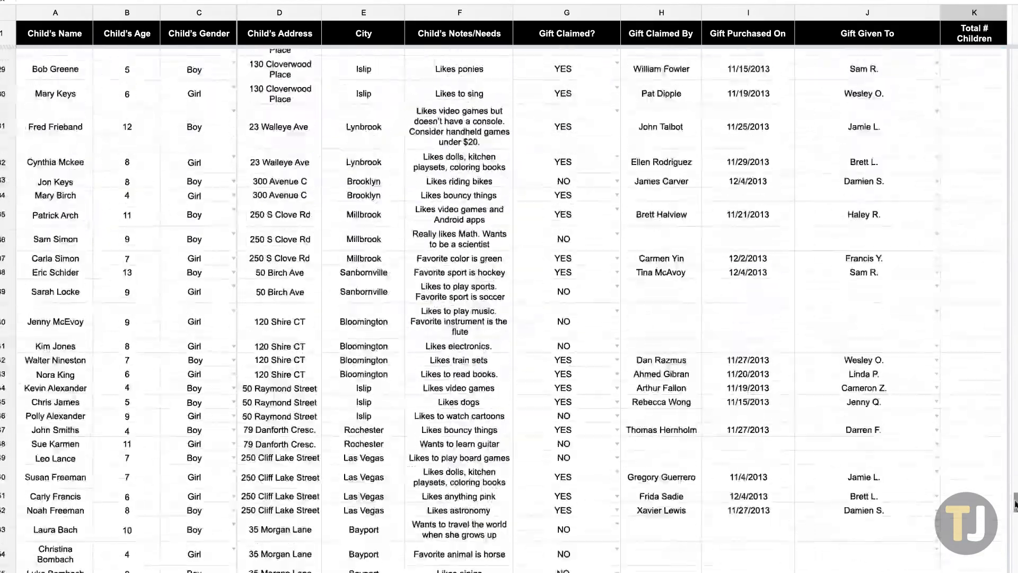
Enter =COUNT(A:A) in the Total # Children cell and start a COUNTIF over C6:C18.
scroll(1015, 546, "down", 5)
left_click(973, 69)
type("=")
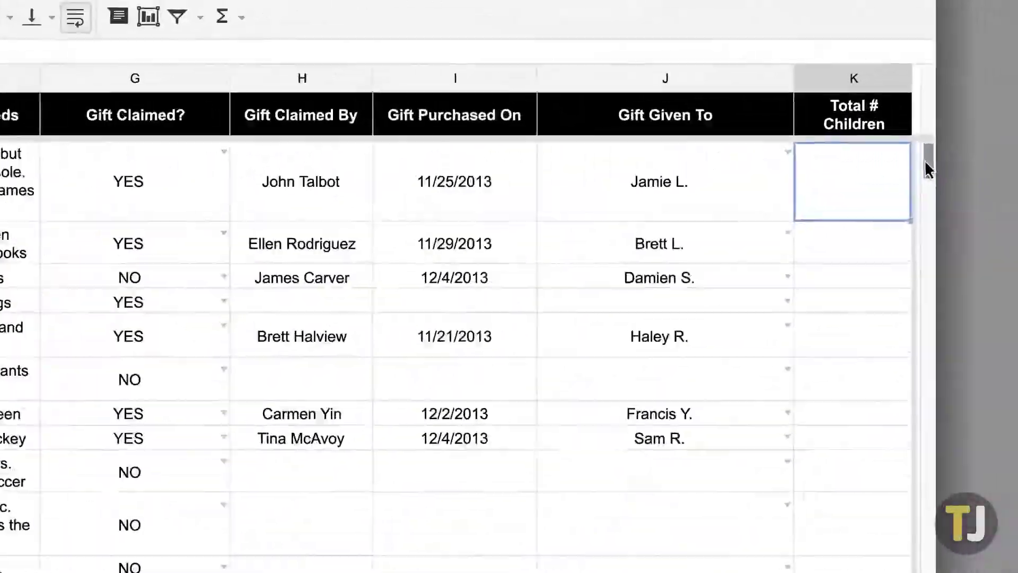
type("coun")
left_click(522, 200)
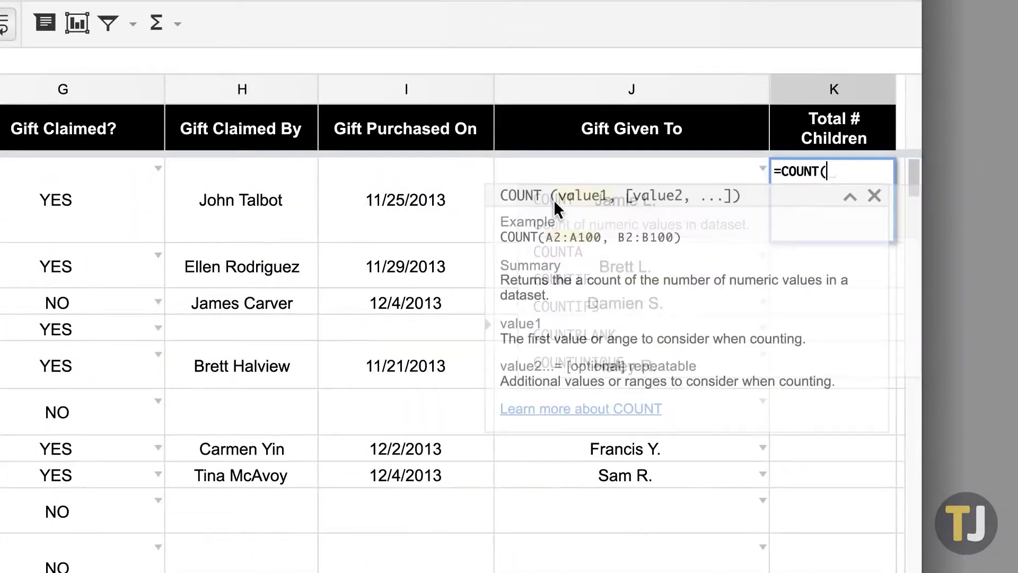
type("A:A)")
key("Return")
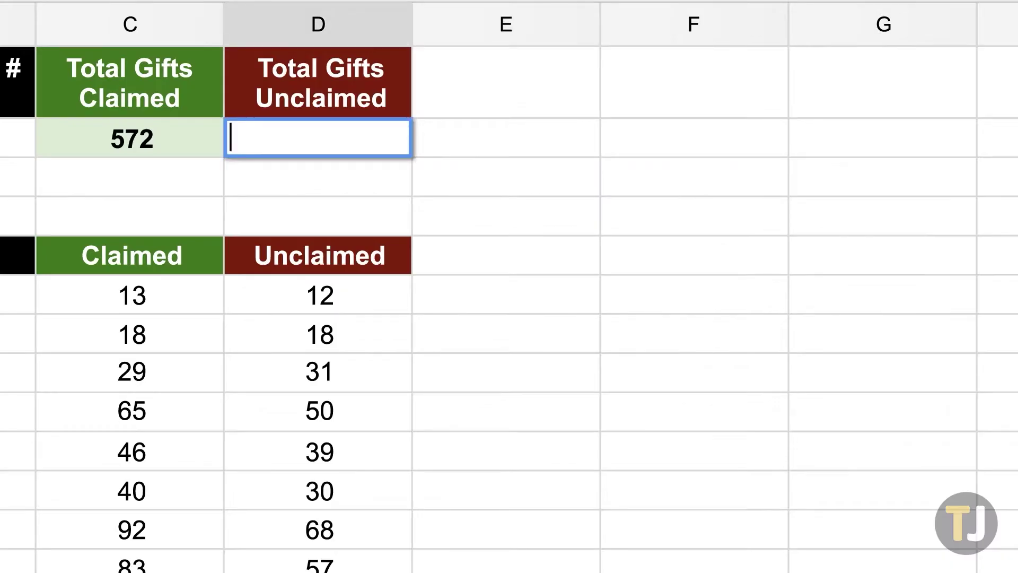
type("=COUNT")
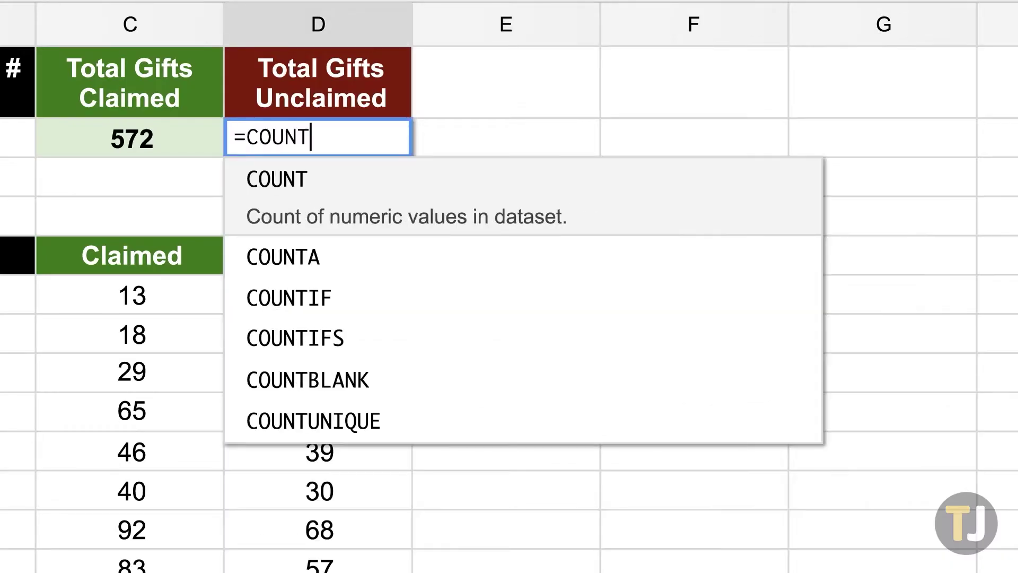
type("IF(C6:C18,")
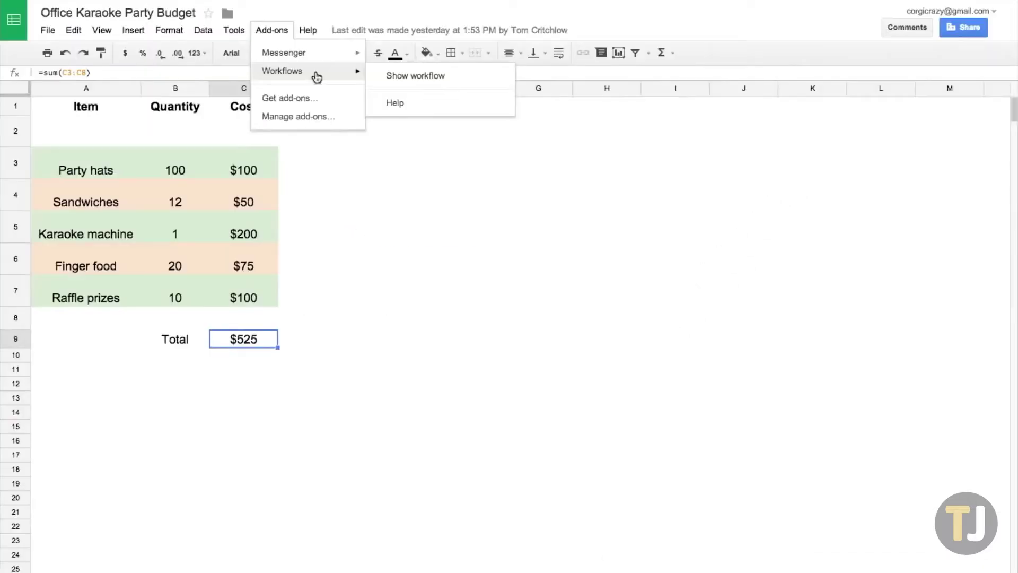
Apply the Gift Not Claimed filter view and change one NO claimed status to YES.
left_click(385, 80)
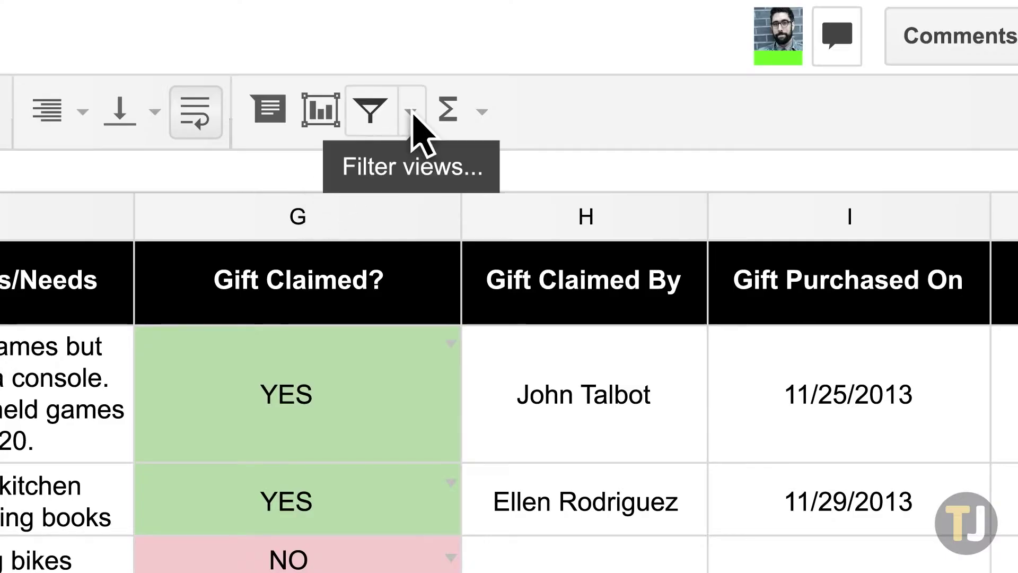
left_click(412, 112)
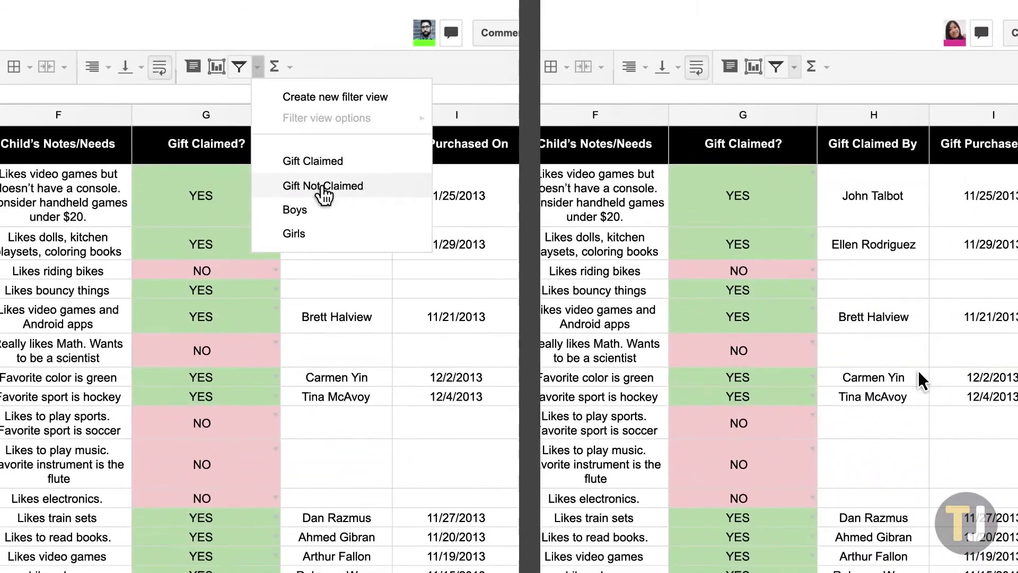
left_click(555, 373)
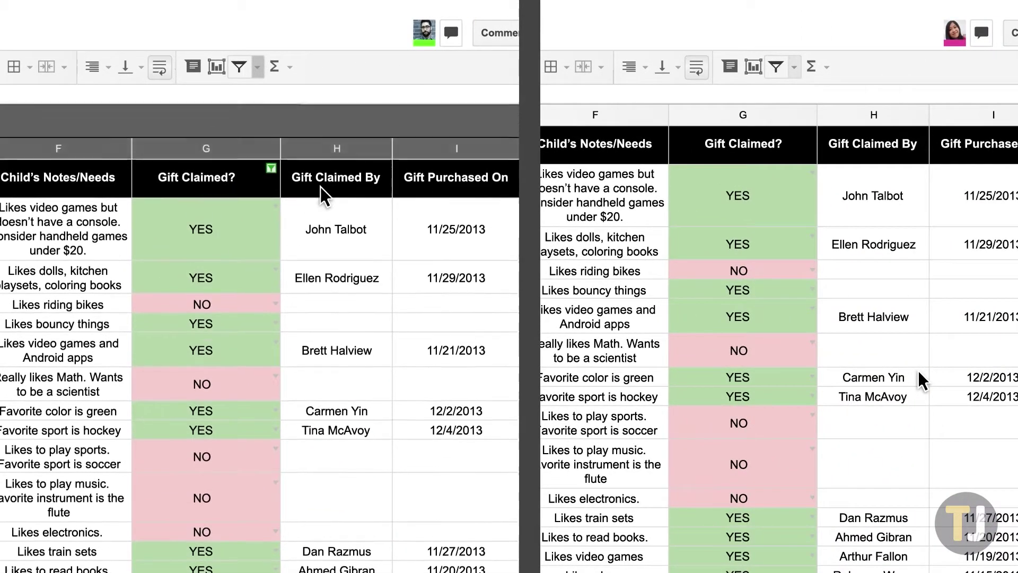
left_click(812, 350)
left_click(755, 404)
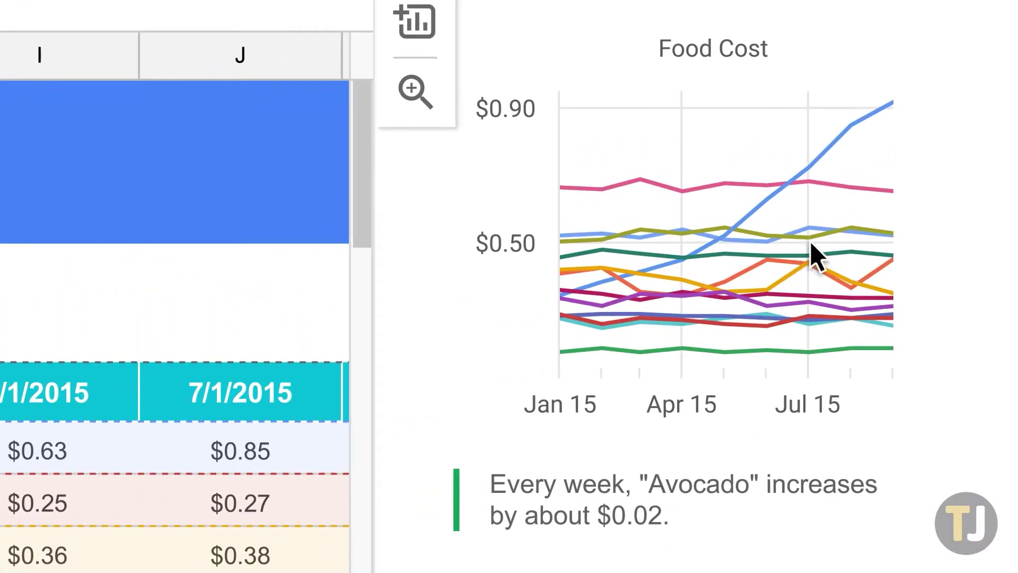
mouse_move(896, 106)
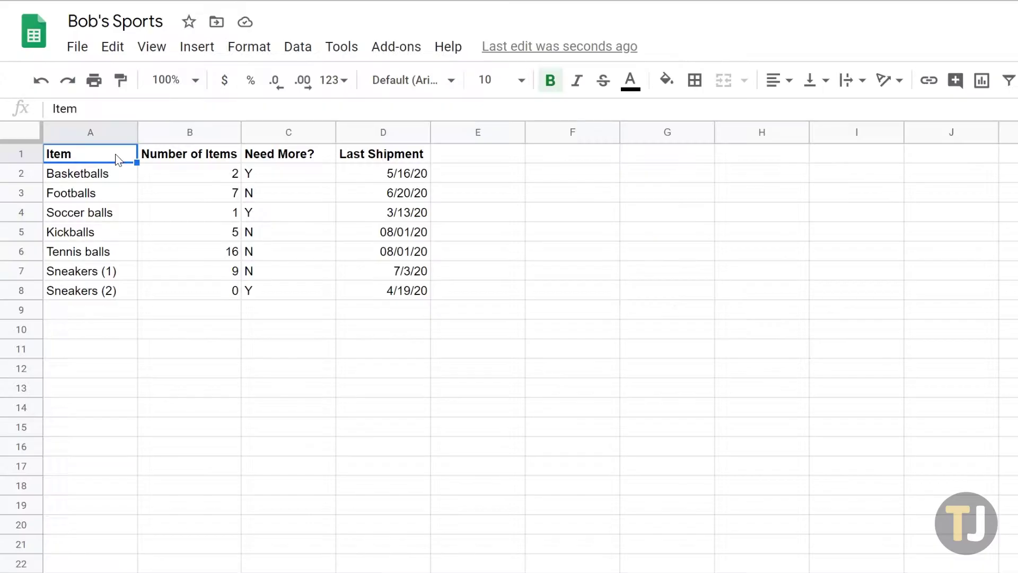
Select the header cells, then sort the whole sheet A → Z by the Item column.
left_click(170, 159)
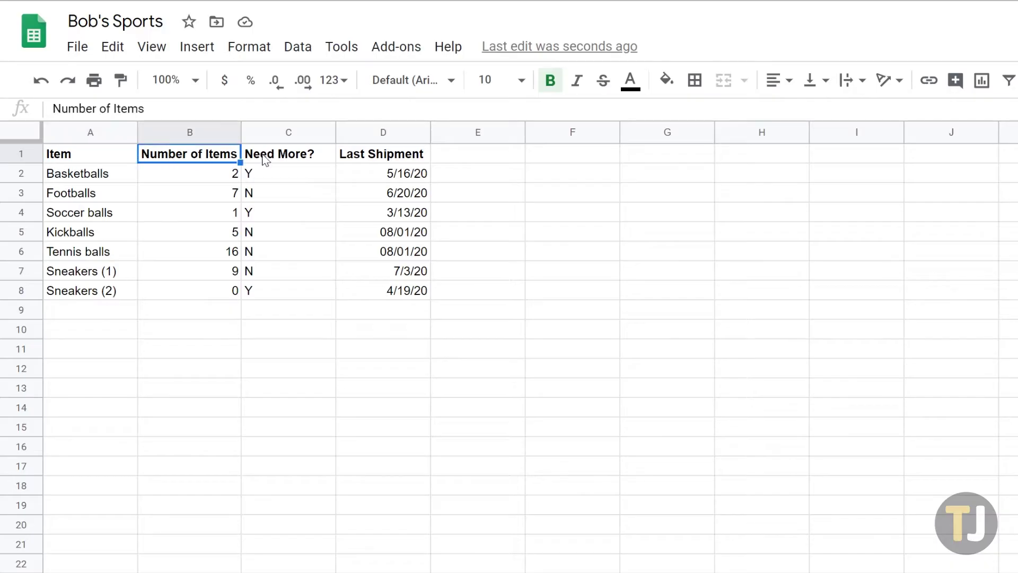
left_click(300, 160)
left_click(397, 159)
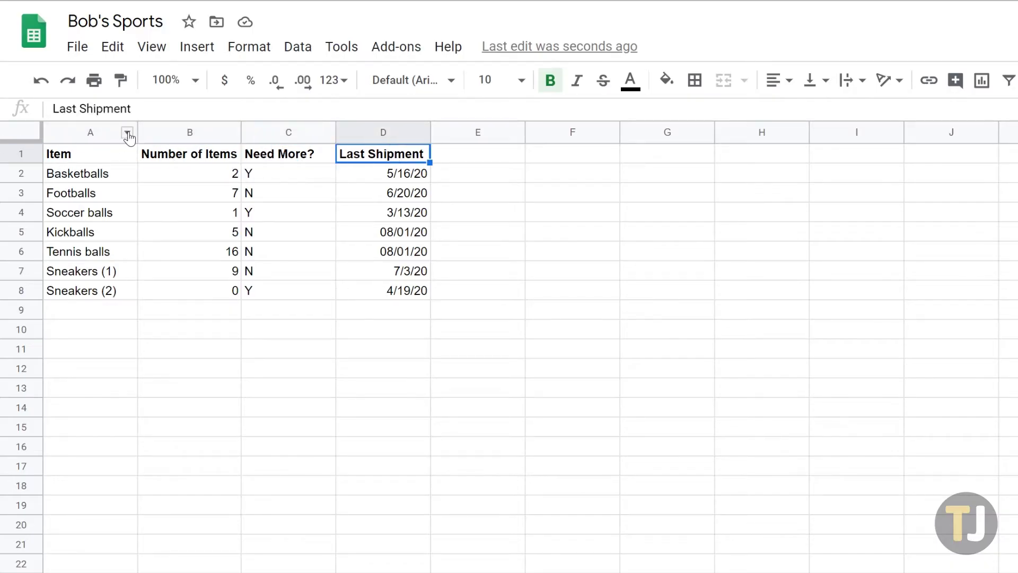
left_click(128, 133)
left_click(202, 565)
Re-sort the sheet A → Z by Number of Items, Last Shipment, then Need More?
left_click(231, 134)
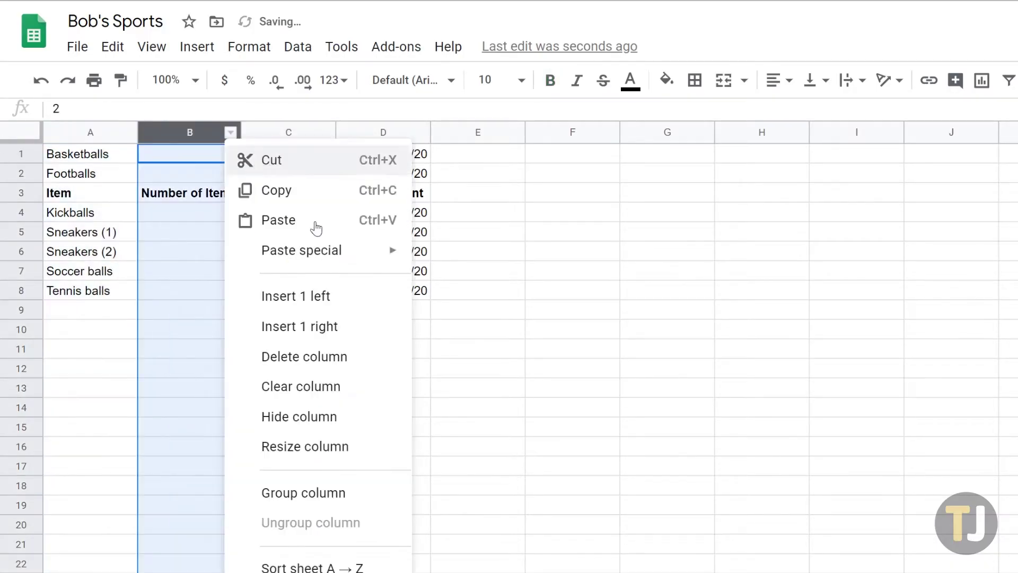
left_click(374, 565)
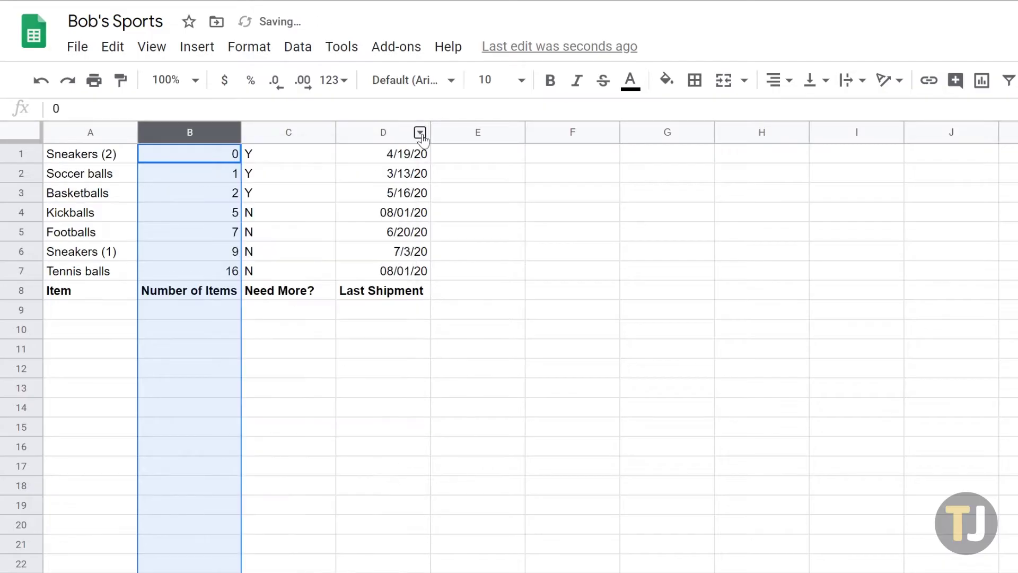
left_click(419, 133)
left_click(503, 566)
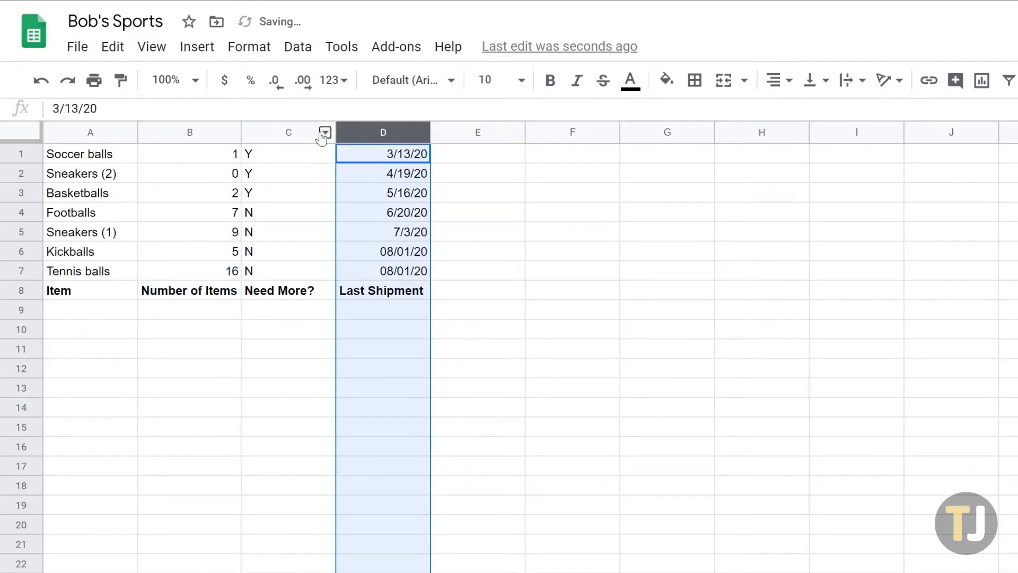
left_click(324, 133)
left_click(374, 565)
left_click(157, 298)
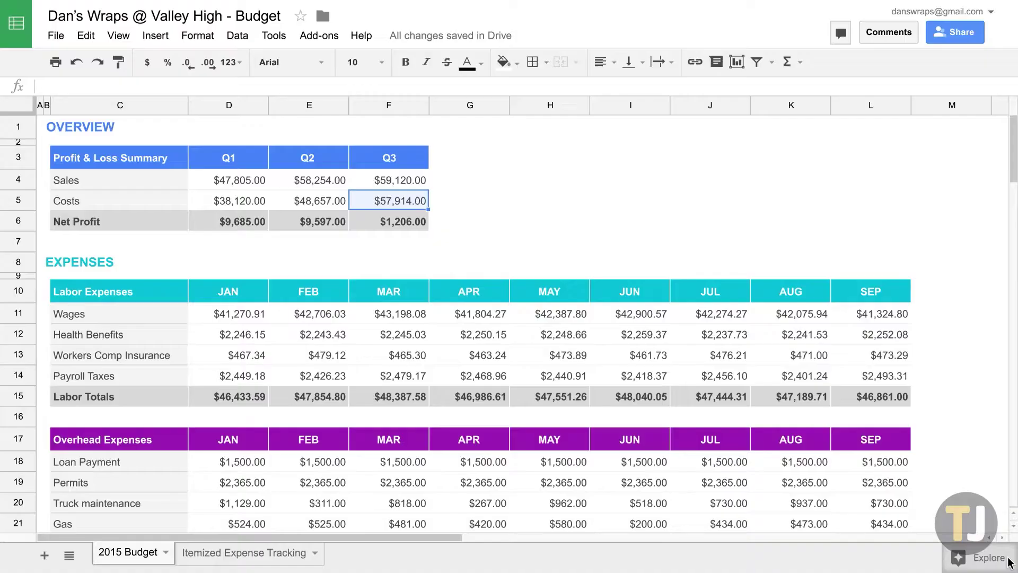
Enlarge Explore's suggested Q1/Q2/Q3 chart and paste $59,261.00 into the empty Q4 sales cell.
left_click(846, 418)
scroll(997, 477, "down", 5)
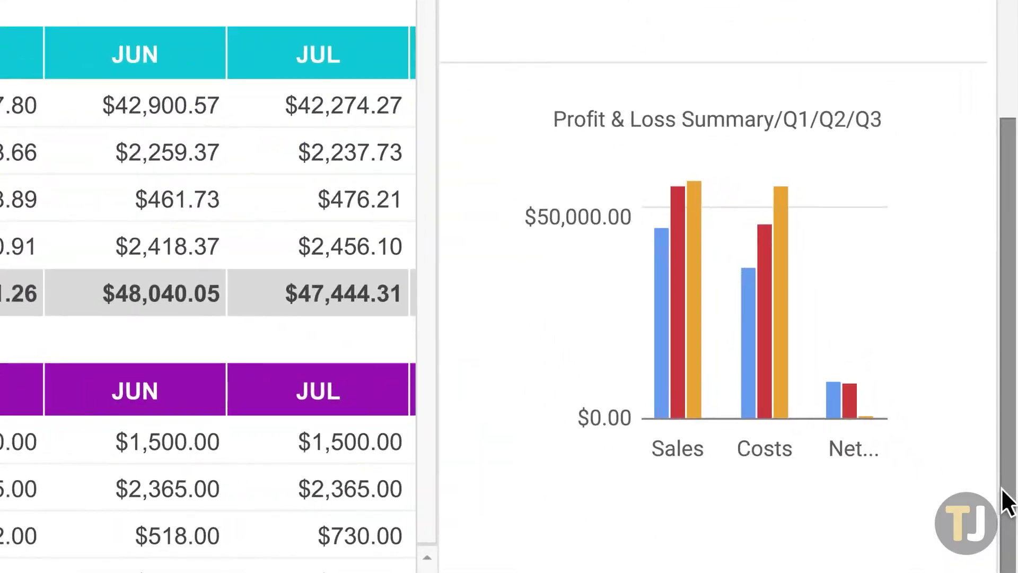
mouse_move(829, 406)
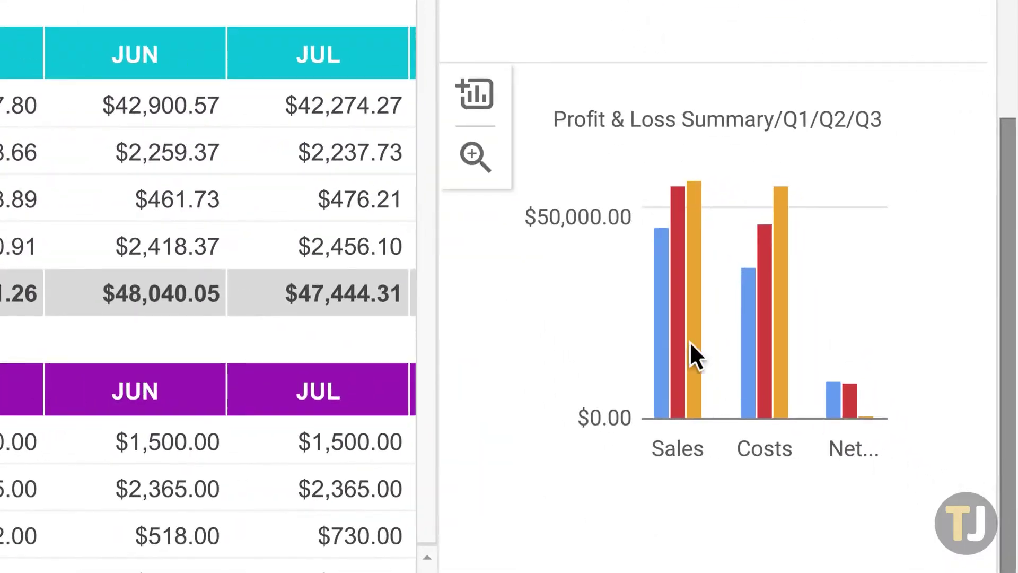
left_click(496, 172)
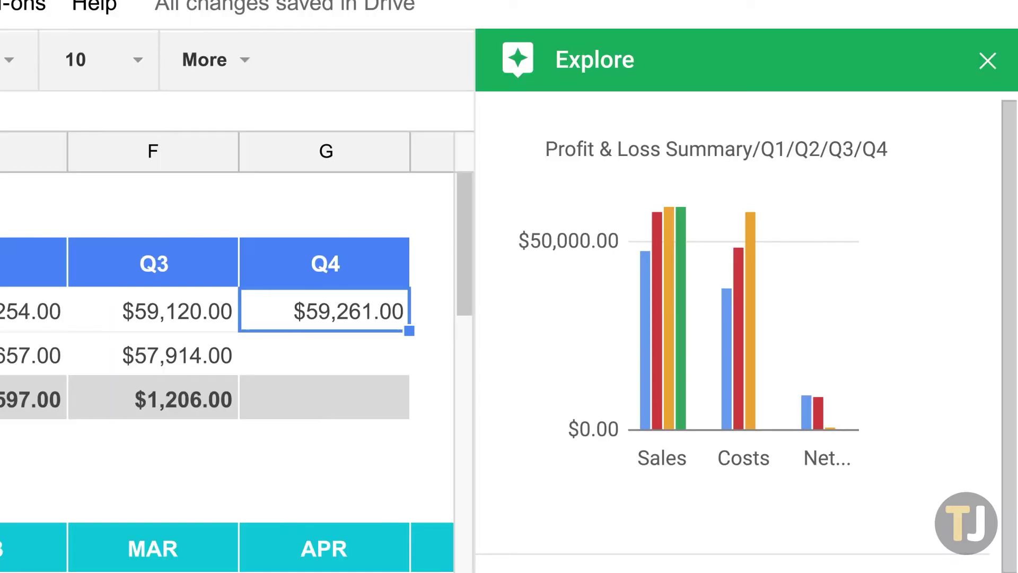
left_click(324, 355)
type("$47,856.00")
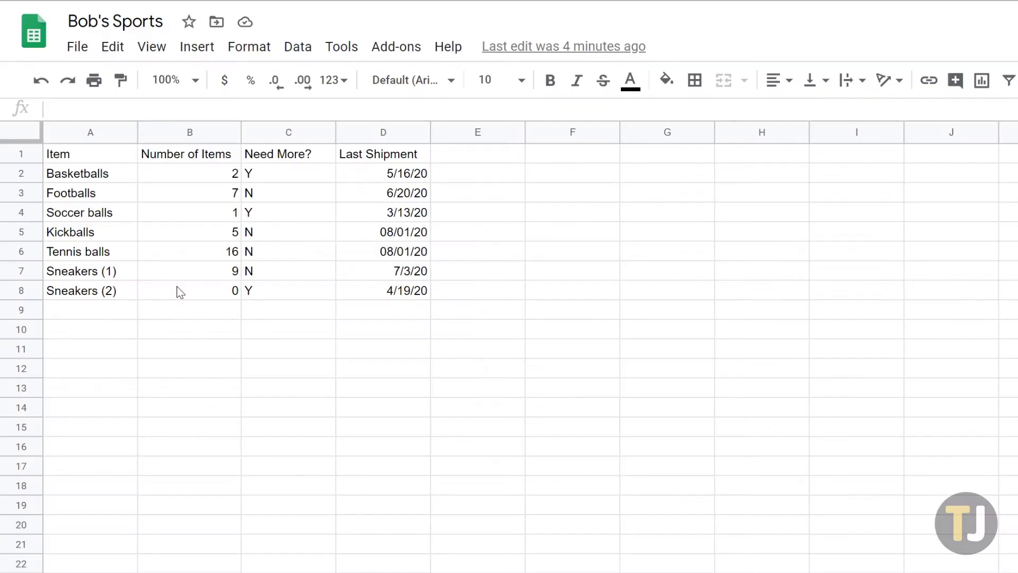
Freeze only the first row of the sheet.
left_click(152, 49)
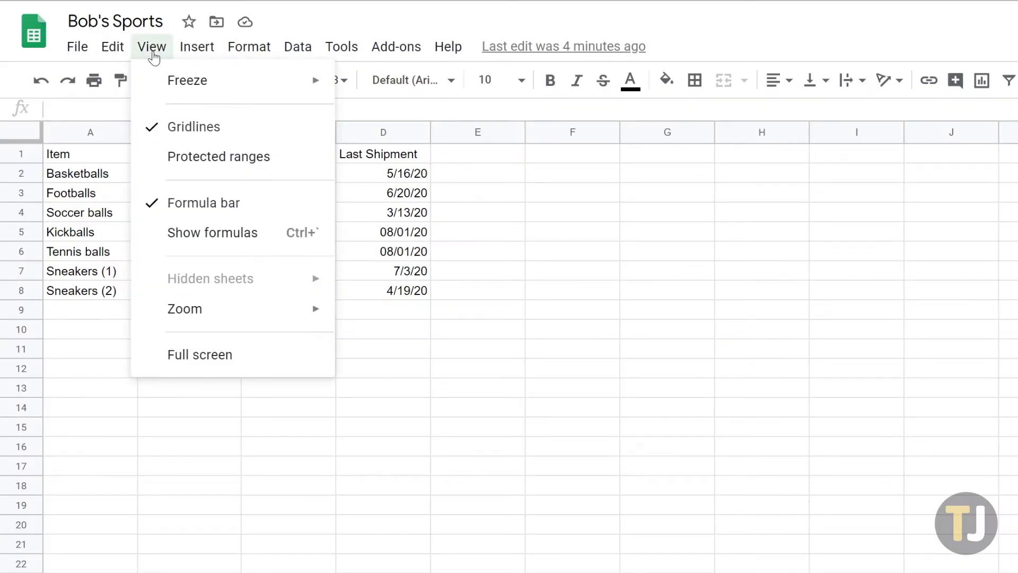
mouse_move(182, 86)
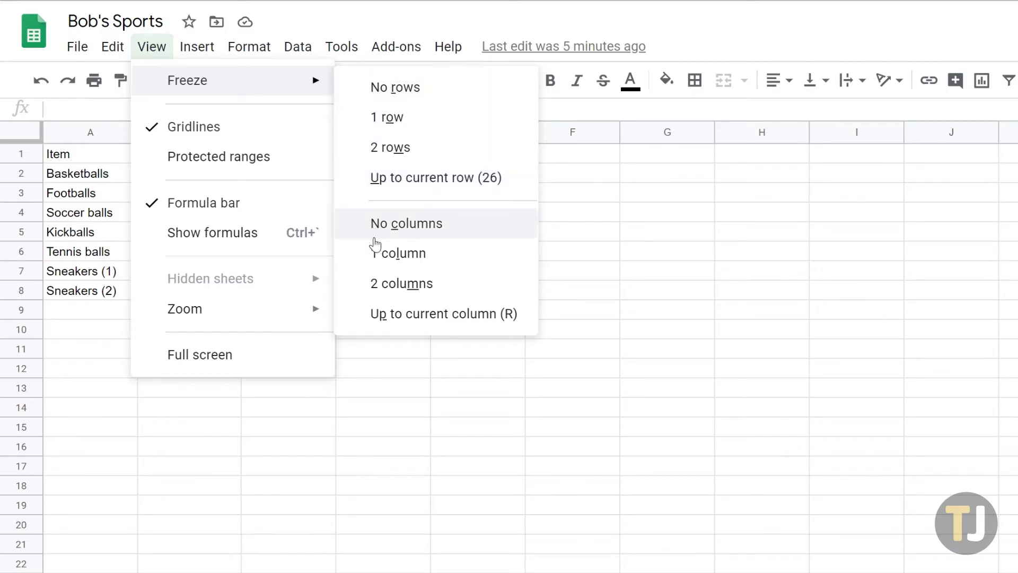
left_click(383, 123)
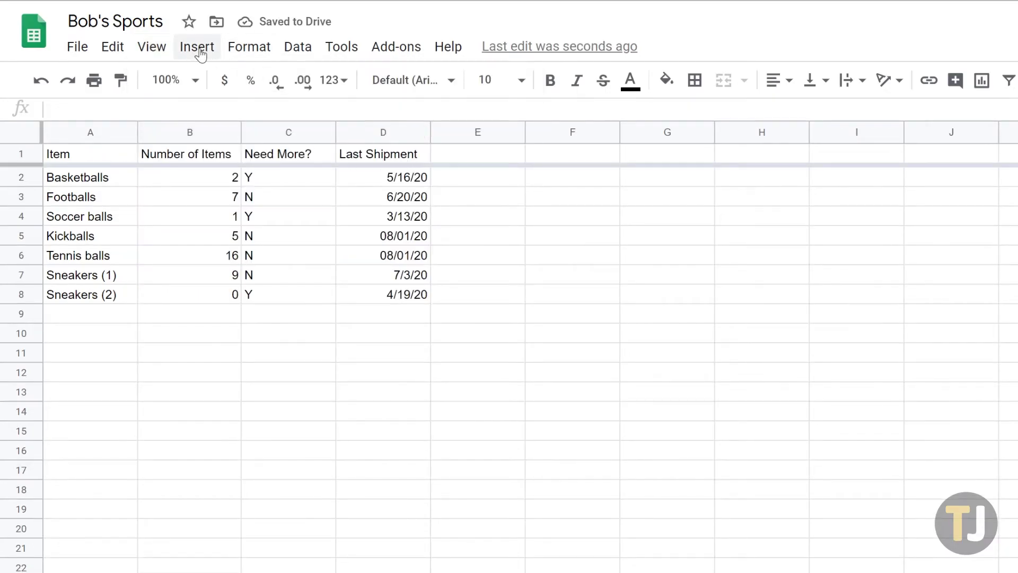
Select Tennis balls in row 6 and freeze all rows up to row 6.
left_click(113, 254)
left_click(152, 47)
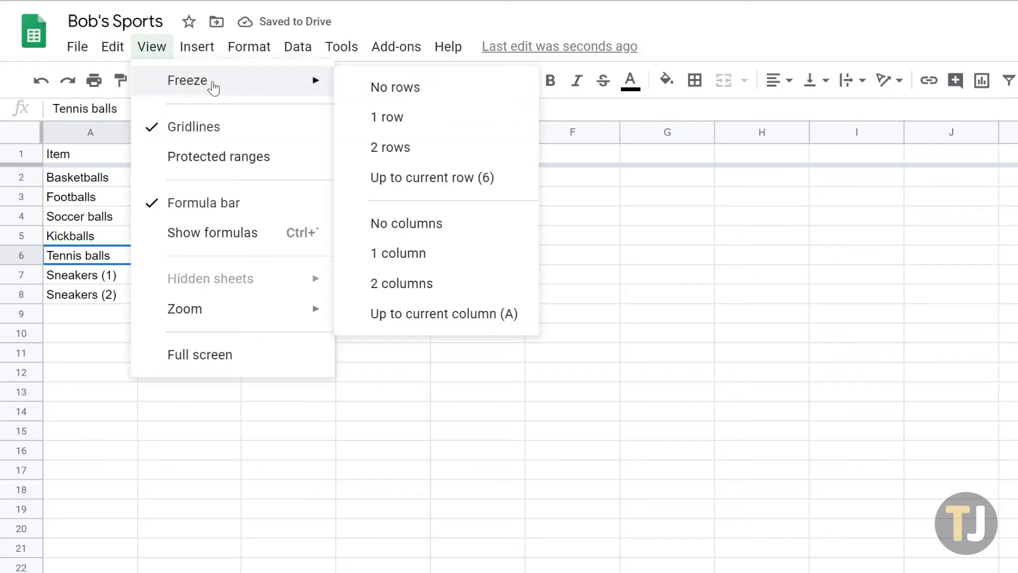
left_click(452, 176)
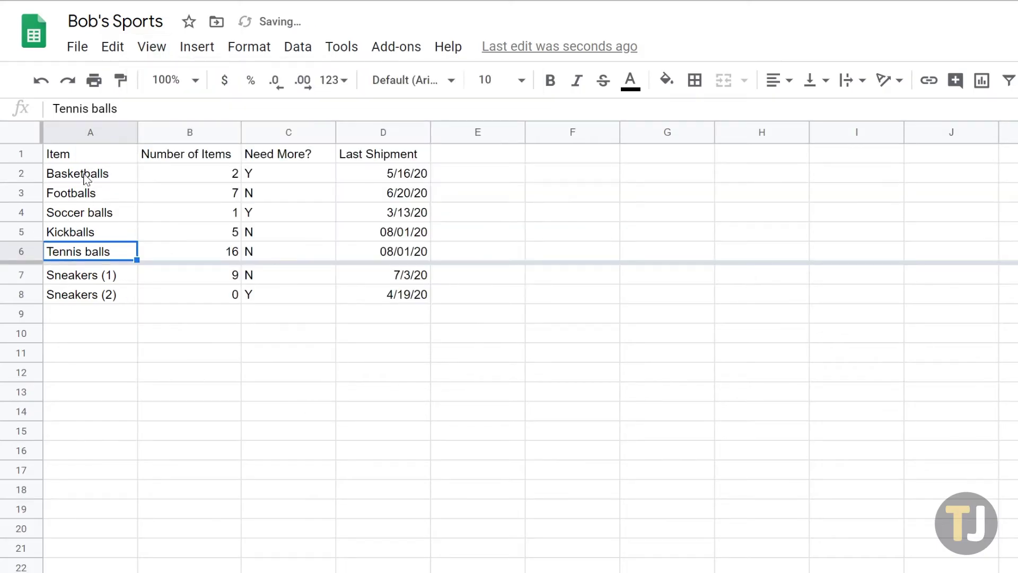
Select the Item header cell and freeze the first two columns.
left_click(92, 154)
left_click(151, 48)
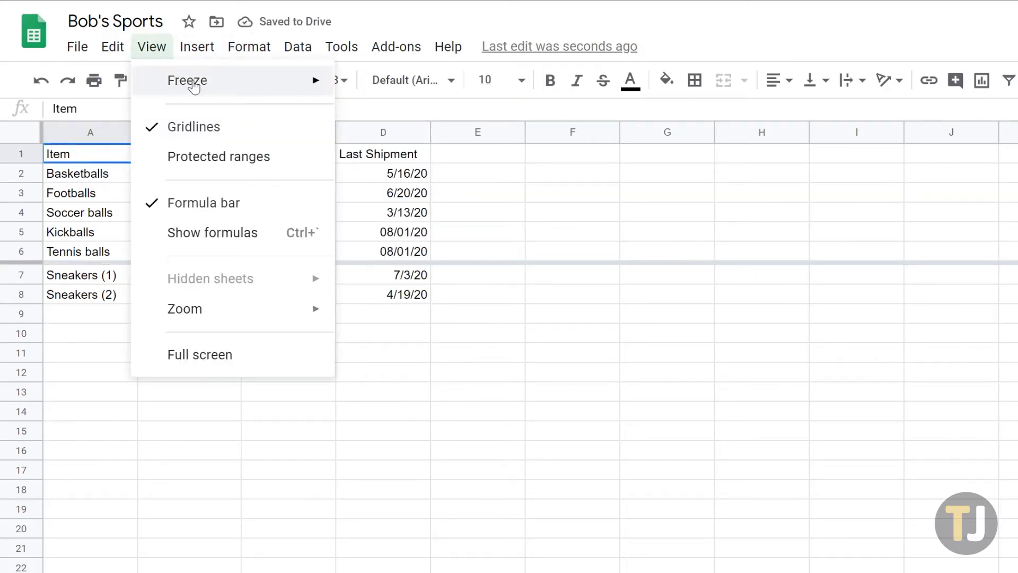
mouse_move(195, 85)
left_click(423, 284)
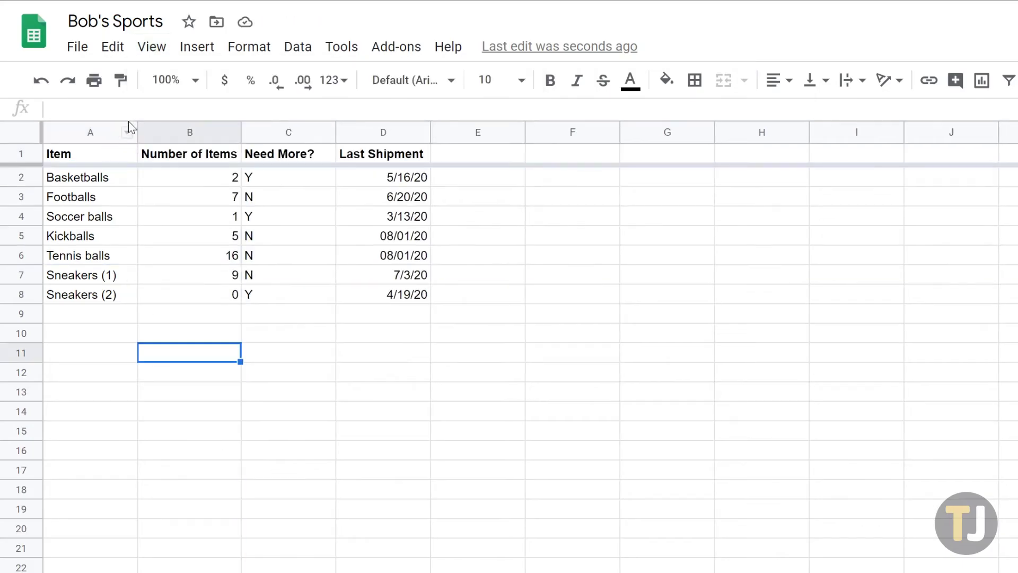
Sort the sheet A → Z by Item, Number of Items and Last Shipment; dismiss the Need More? menu.
left_click(126, 132)
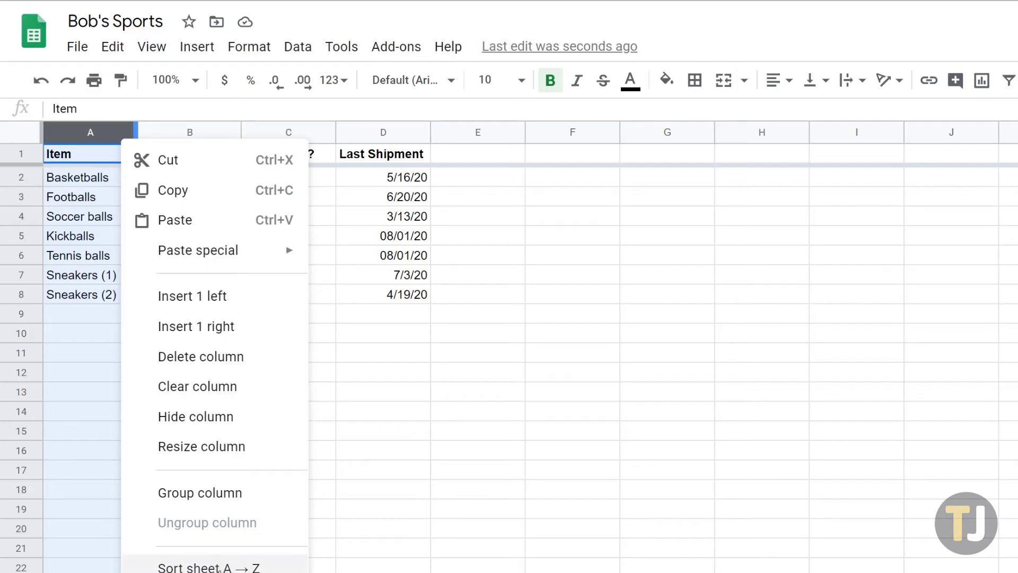
left_click(226, 566)
left_click(229, 133)
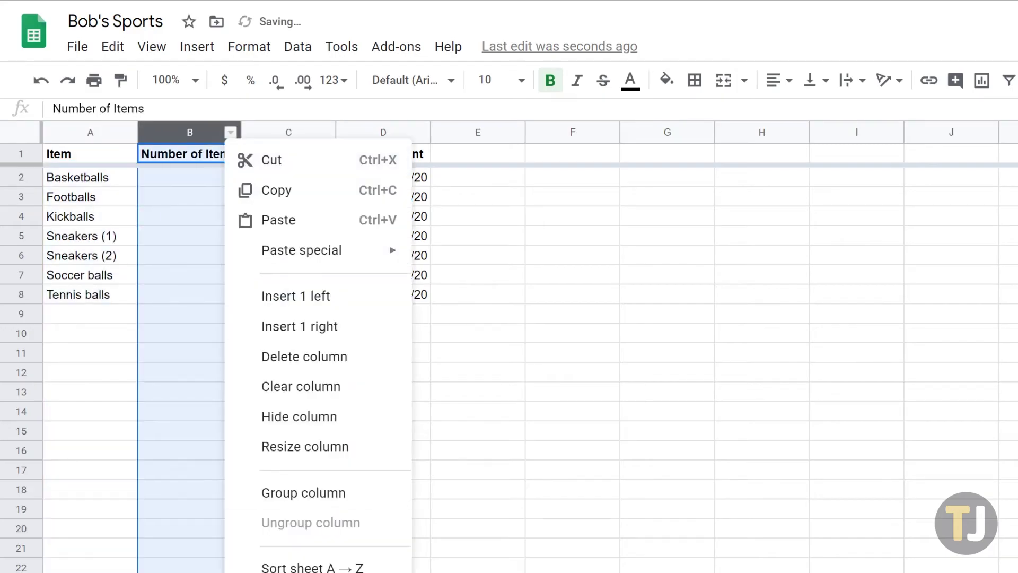
left_click(297, 566)
left_click(420, 133)
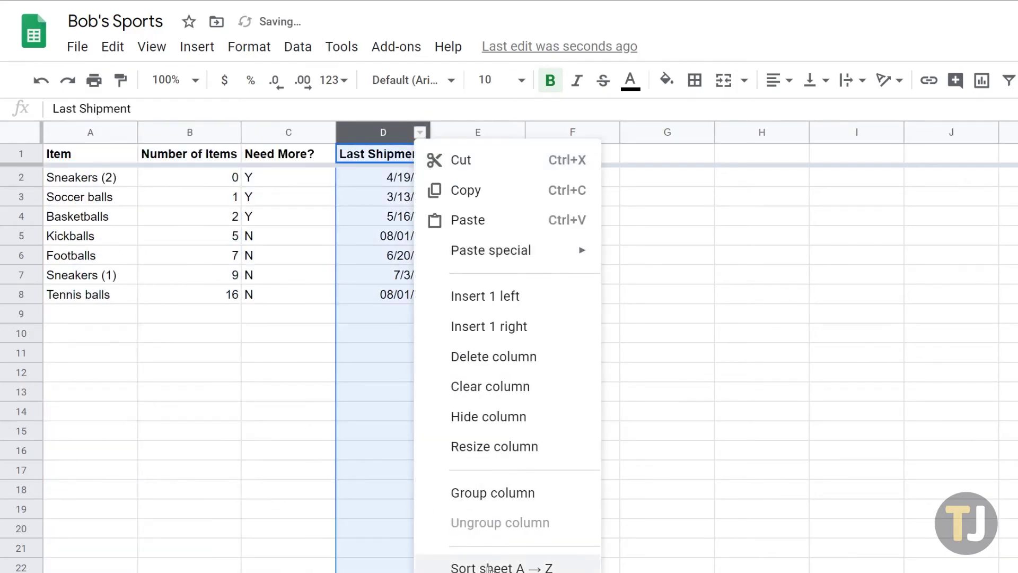
left_click(493, 566)
left_click(325, 133)
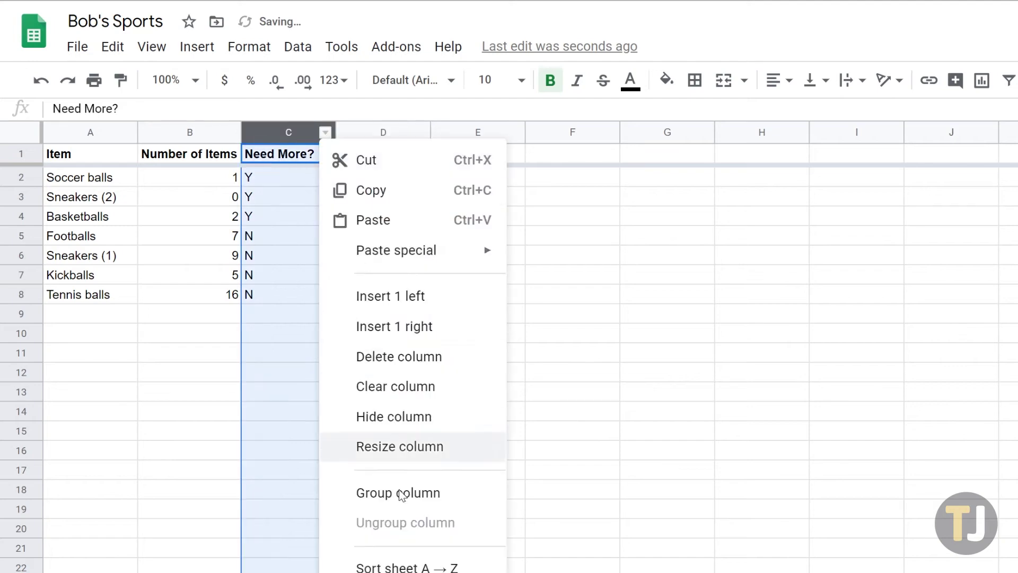
key("Escape")
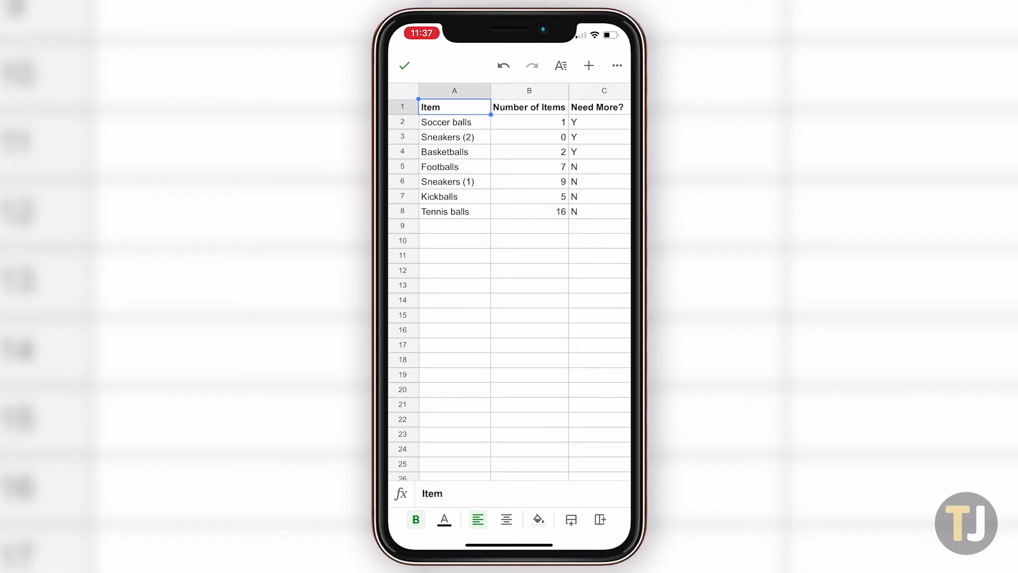
On the iPhone, select row 1 and freeze it from the popup's extra options.
left_click(402, 107)
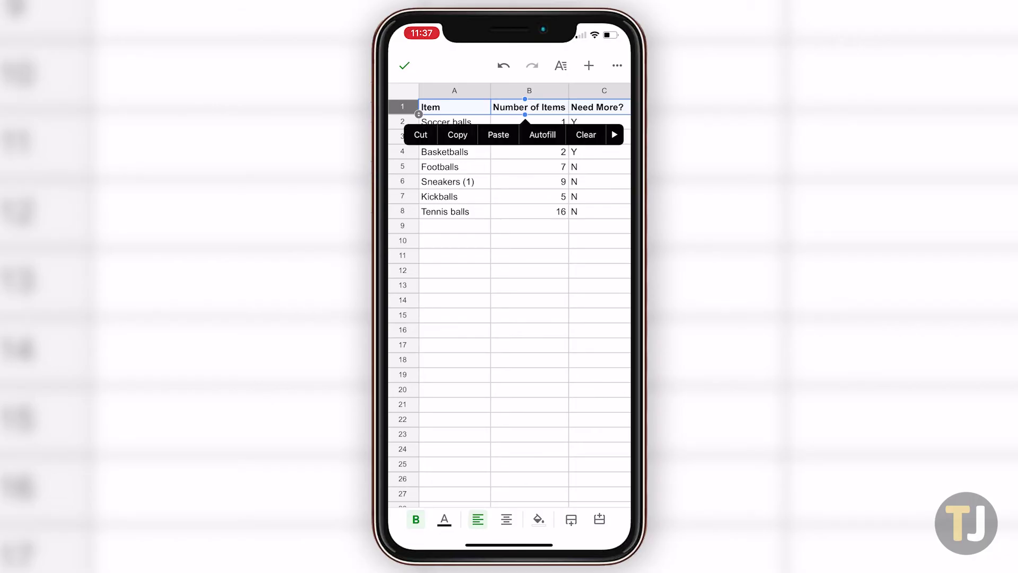
left_click(614, 134)
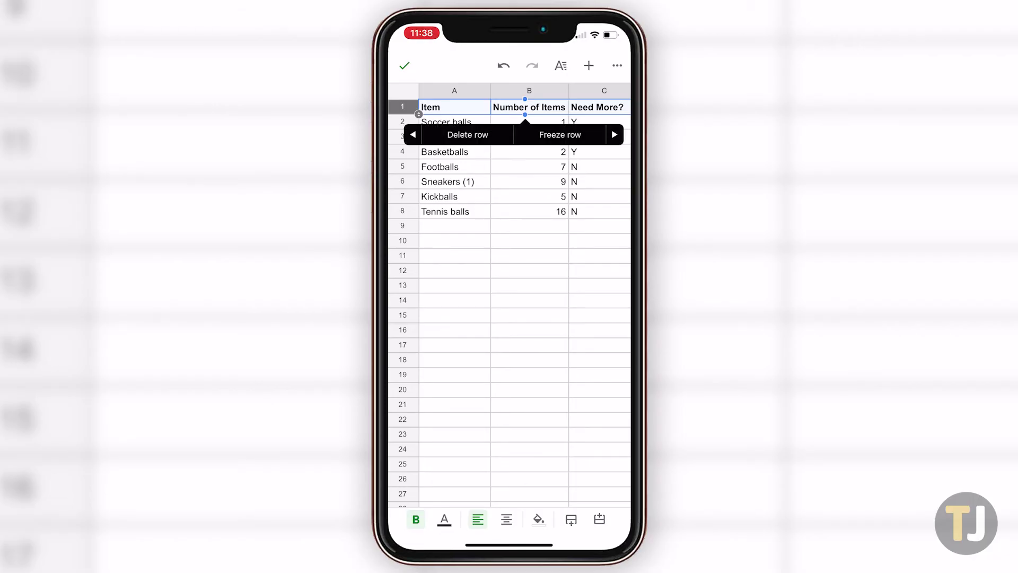
left_click(560, 134)
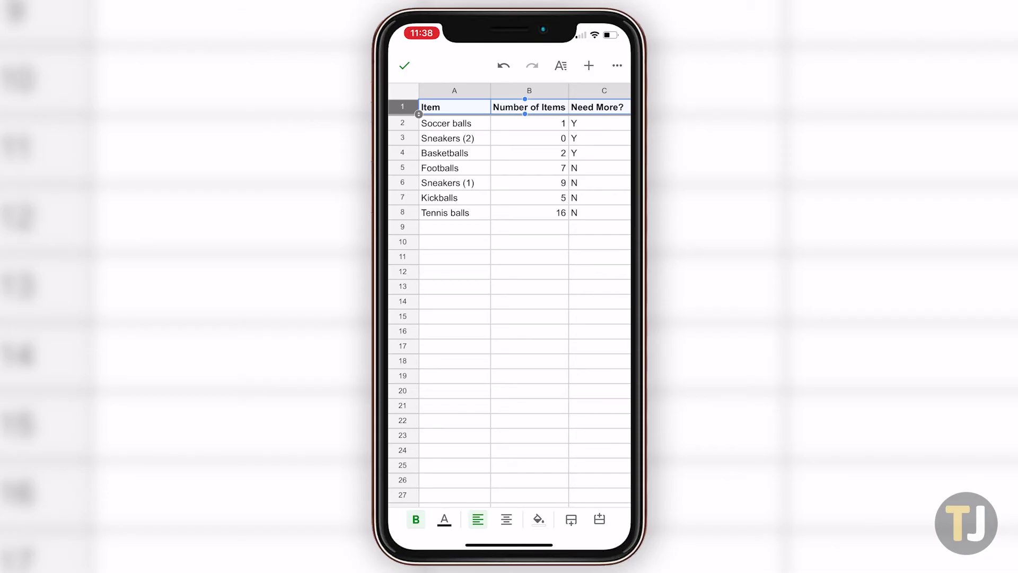
Select a data cell and the Item header cell, then select the whole header row again.
left_click(454, 168)
left_click(454, 107)
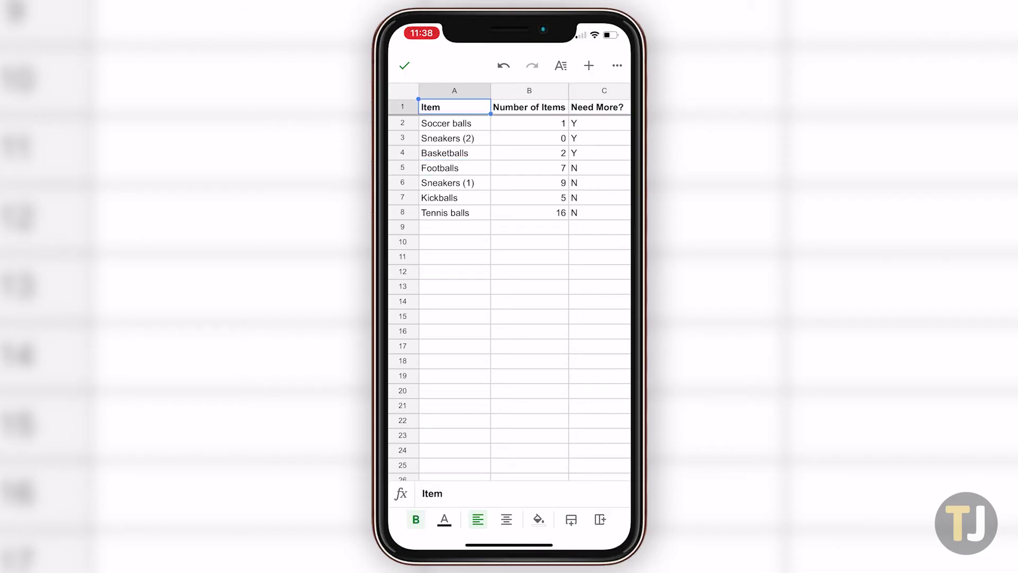
left_click(454, 107)
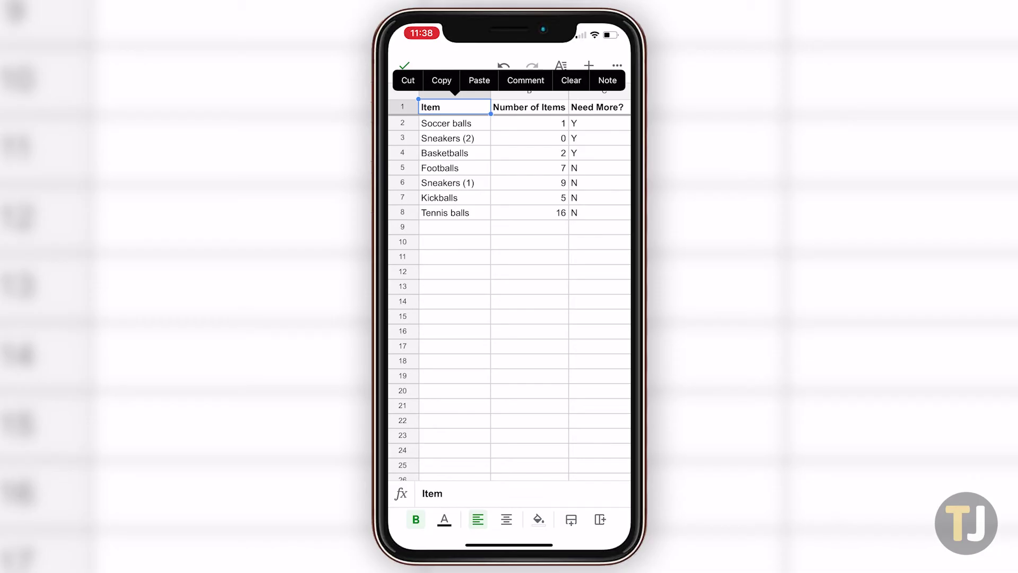
left_click(530, 138)
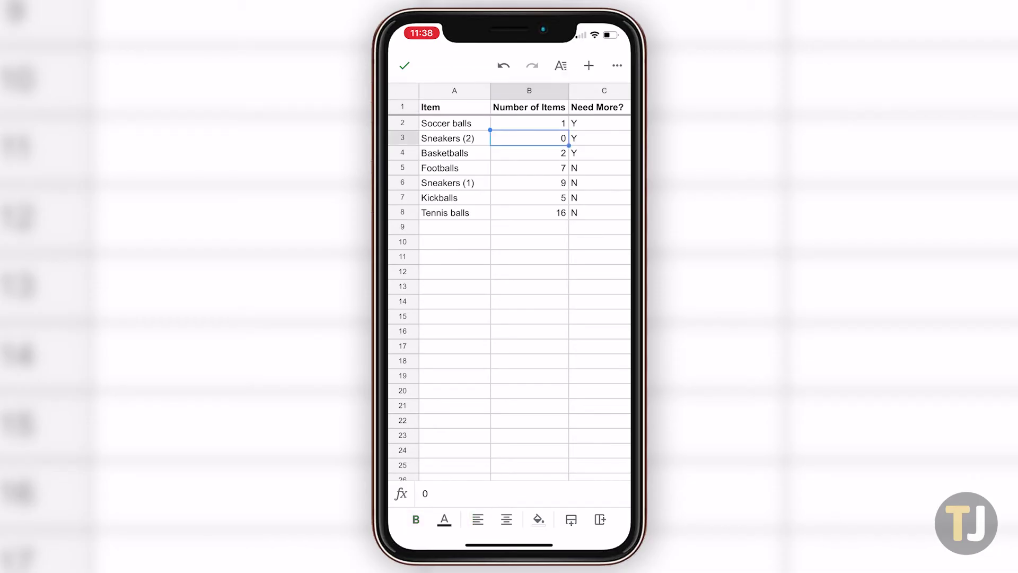
left_click(403, 106)
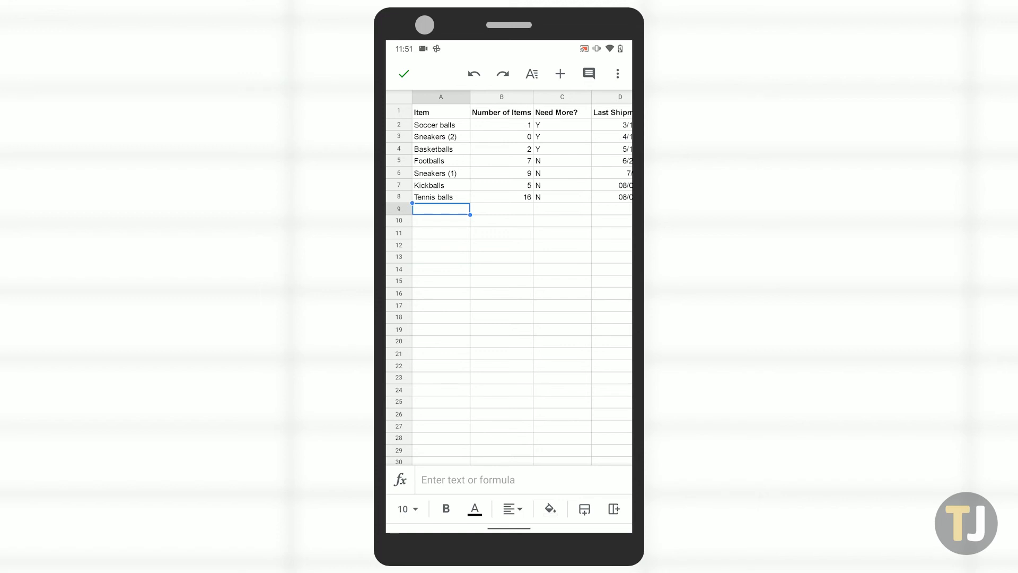
On Android, select row 1 and choose Freeze from the popup's overflow menu.
left_click(399, 111)
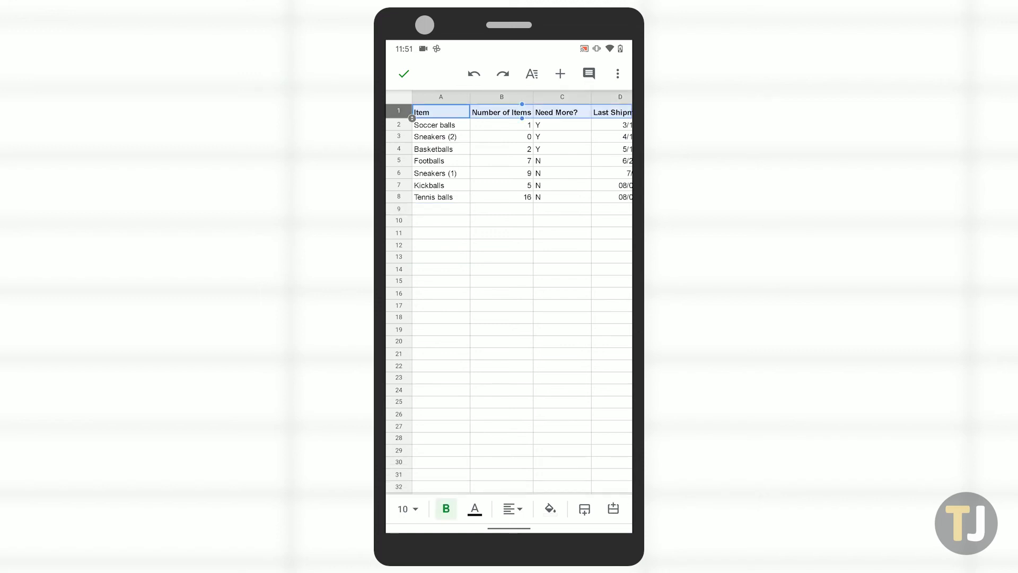
left_click(582, 138)
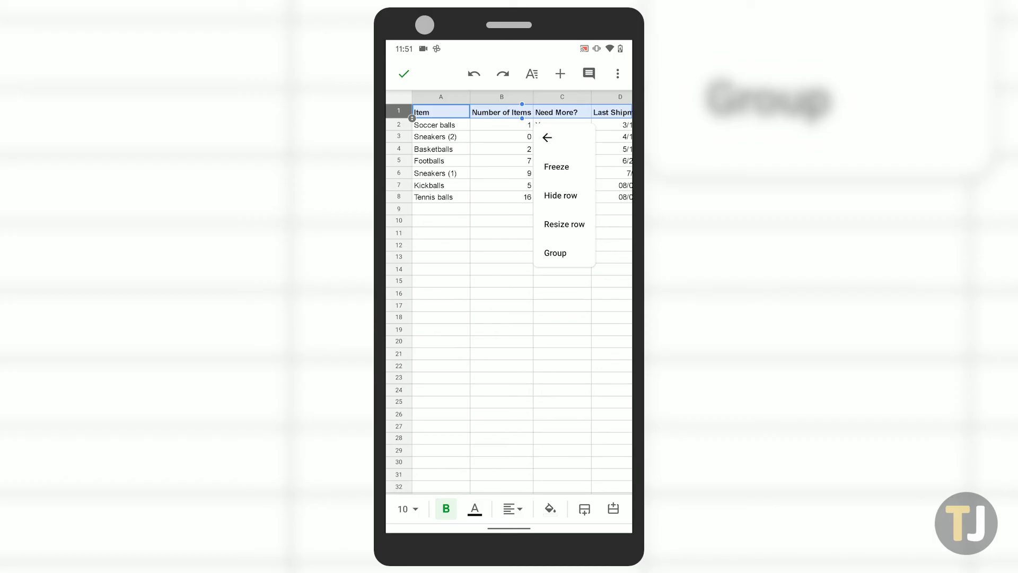
left_click(557, 166)
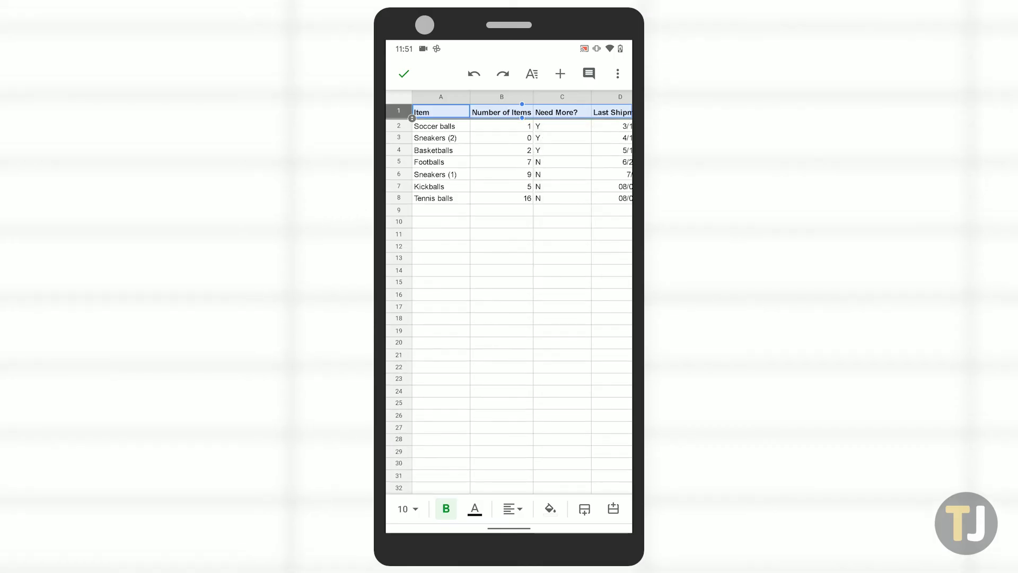